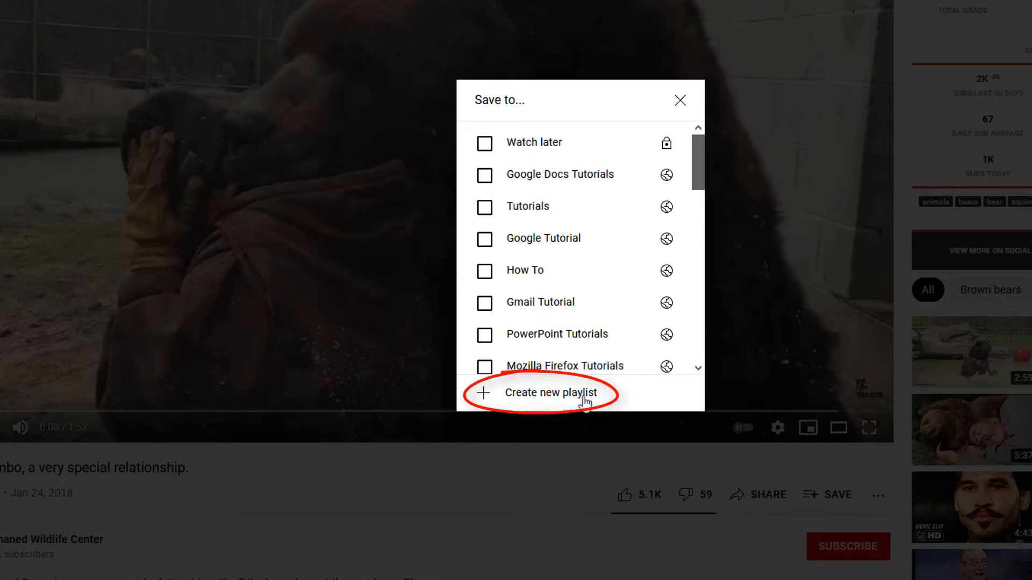
# Save the bear video to a new playlist named "Videos" with privacy set to Private
pyautogui.click(563, 396)
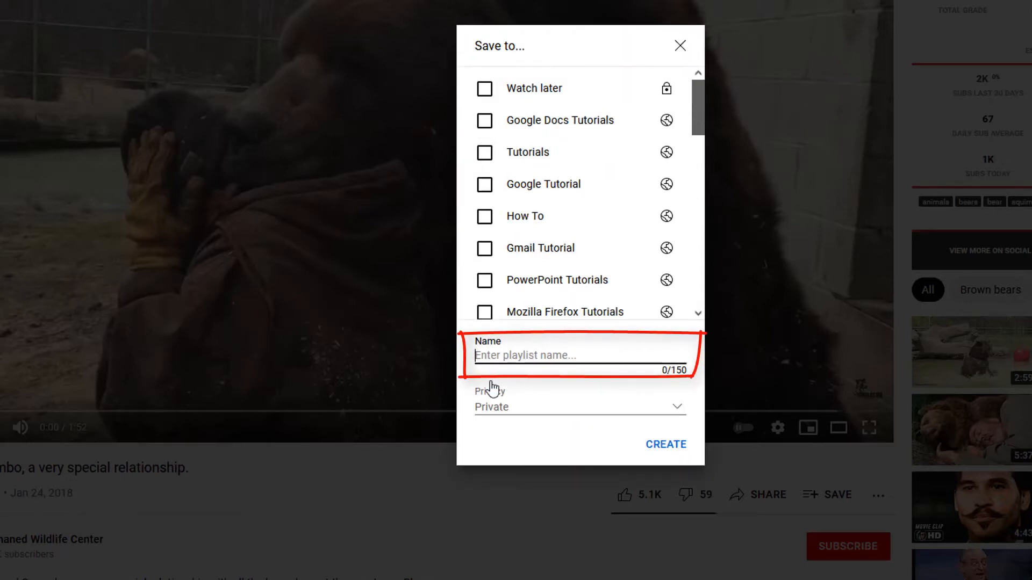
pyautogui.write('Videos')
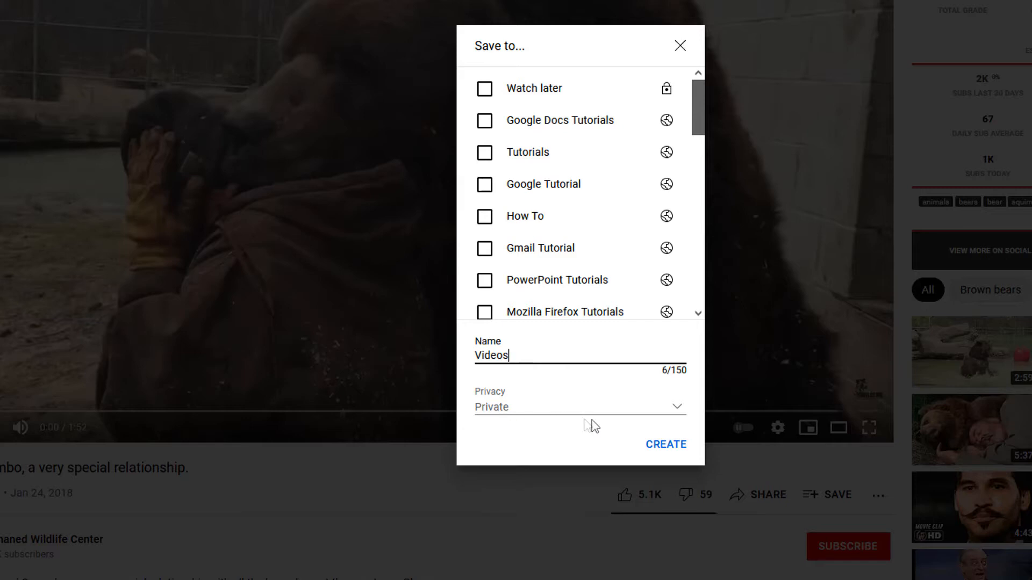
pyautogui.click(673, 418)
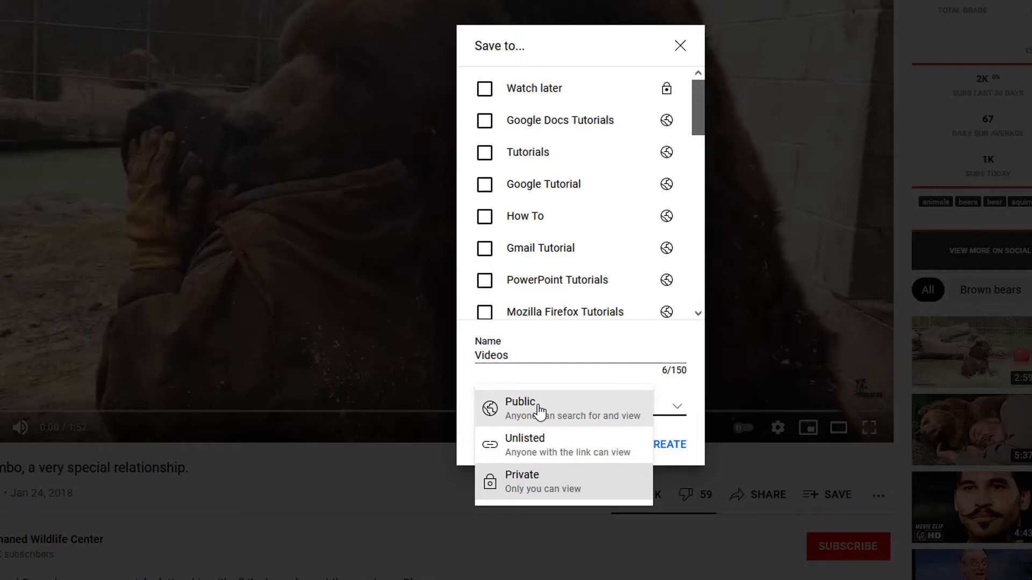
pyautogui.click(536, 478)
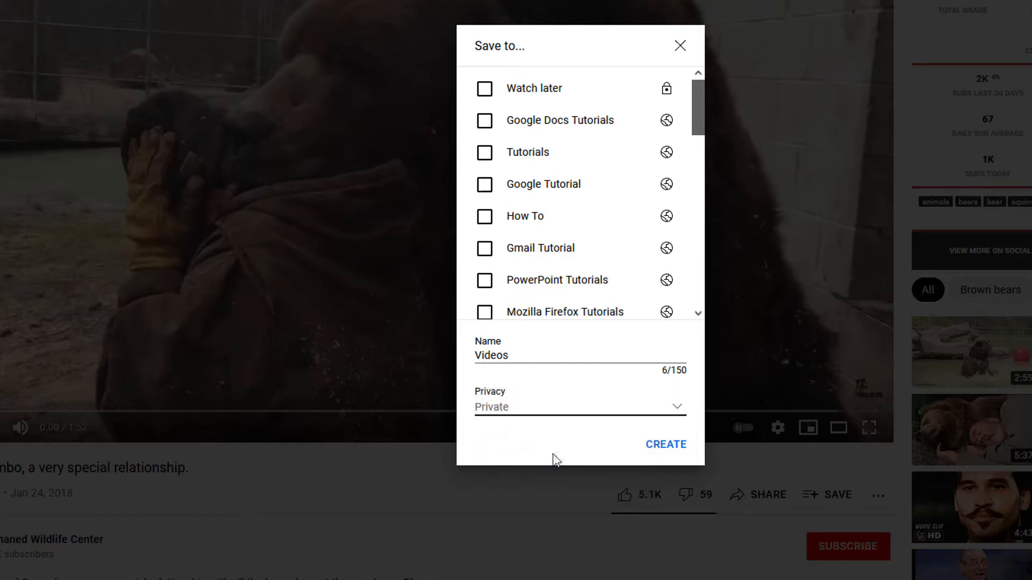
pyautogui.click(665, 445)
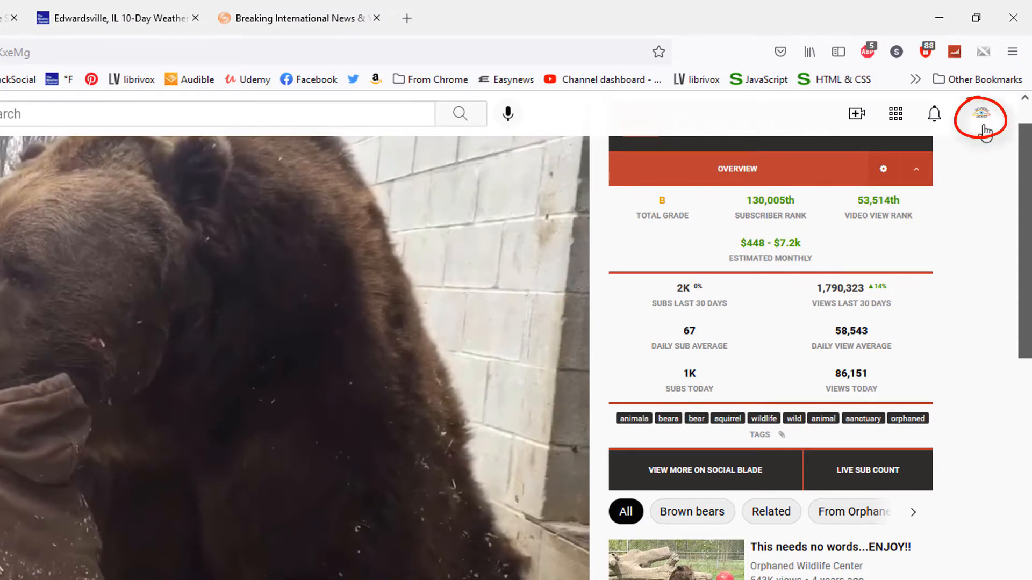
# Go to YouTube Studio and open the channel's list of playlists
pyautogui.click(982, 121)
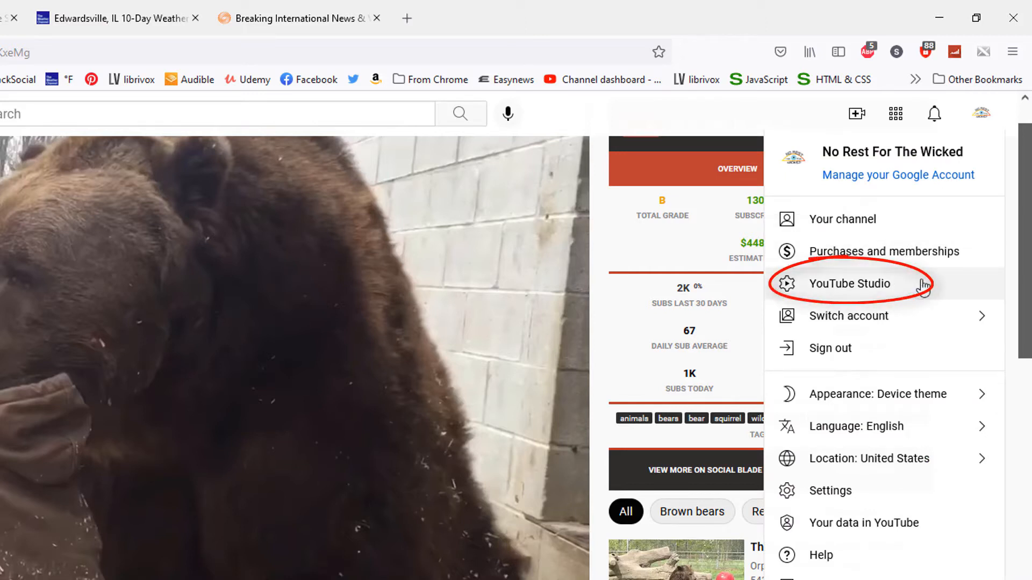
pyautogui.click(877, 285)
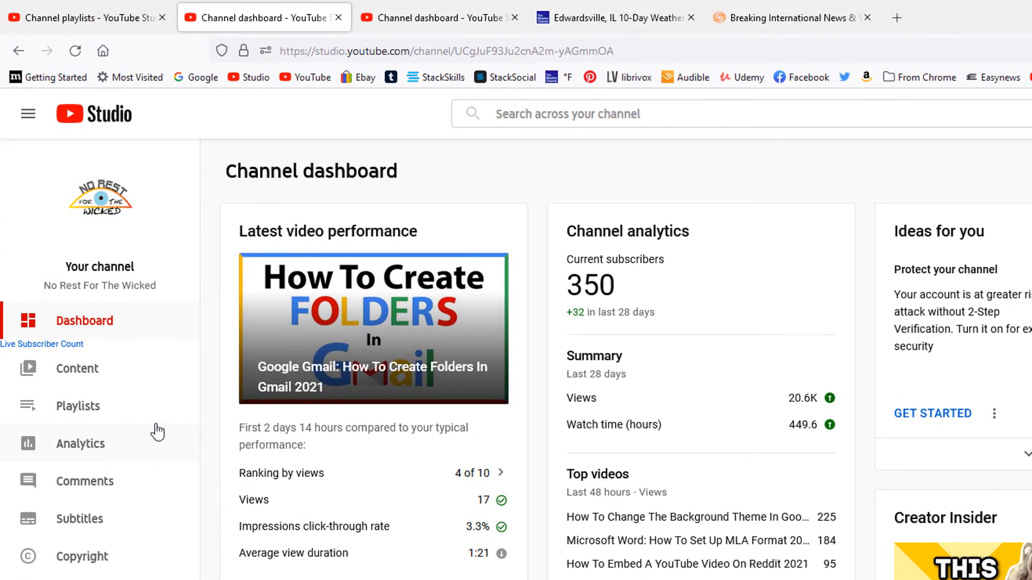
pyautogui.click(121, 407)
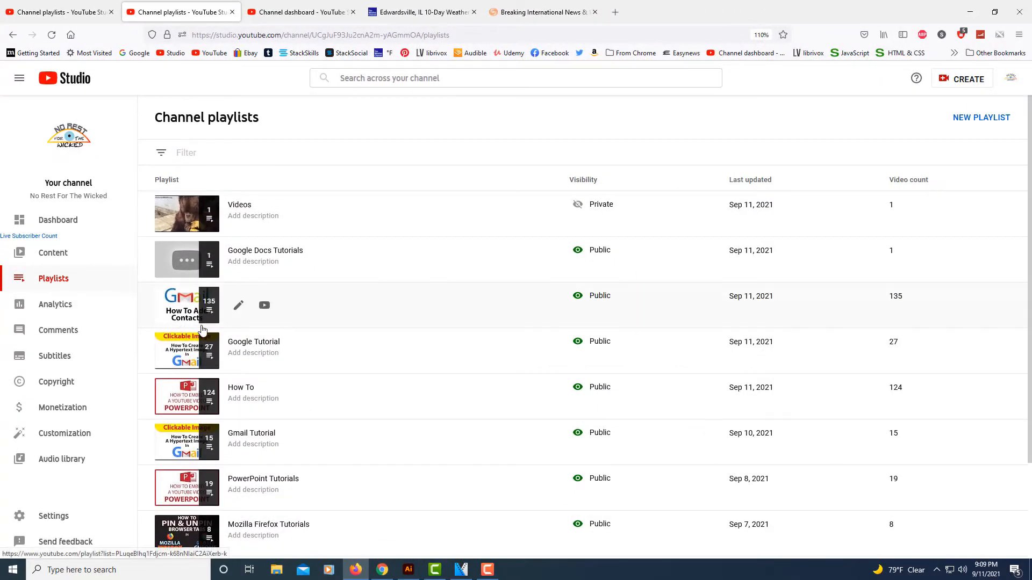
pyautogui.scroll(-2, 307, 376)
pyautogui.scroll(2, 307, 403)
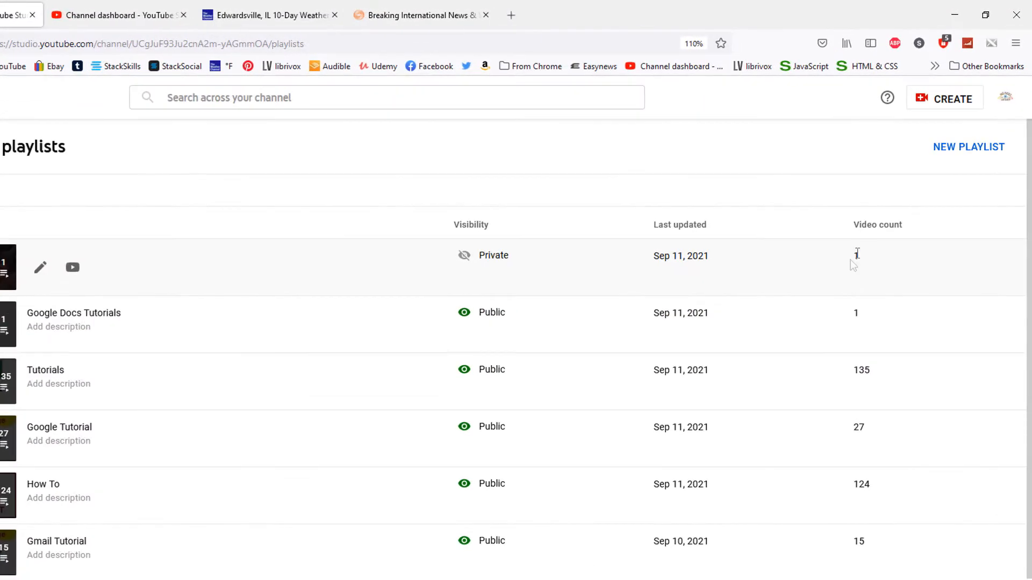
# Create a new channel playlist titled "More Videos" with visibility set to Private
pyautogui.click(974, 150)
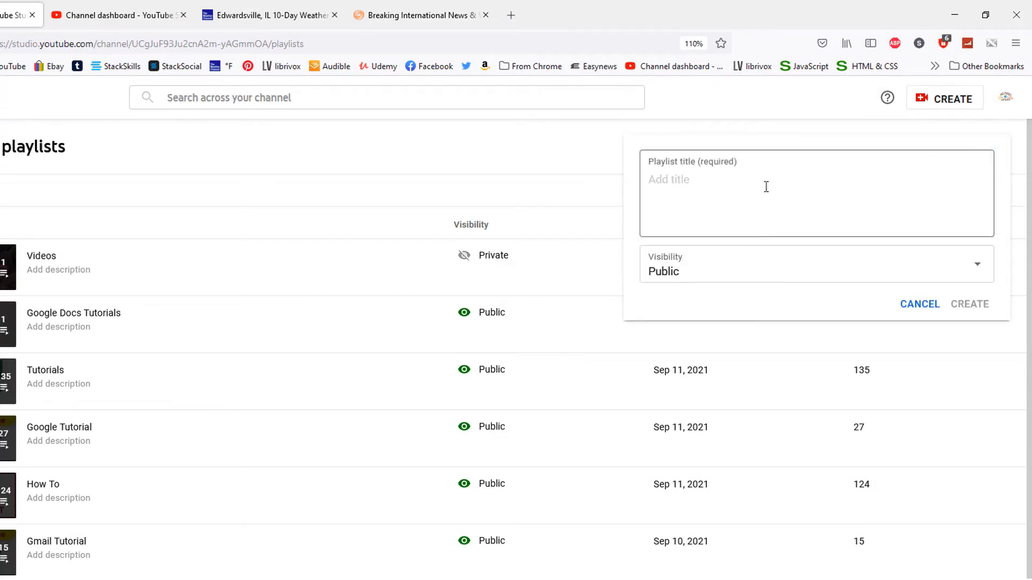
pyautogui.click(716, 187)
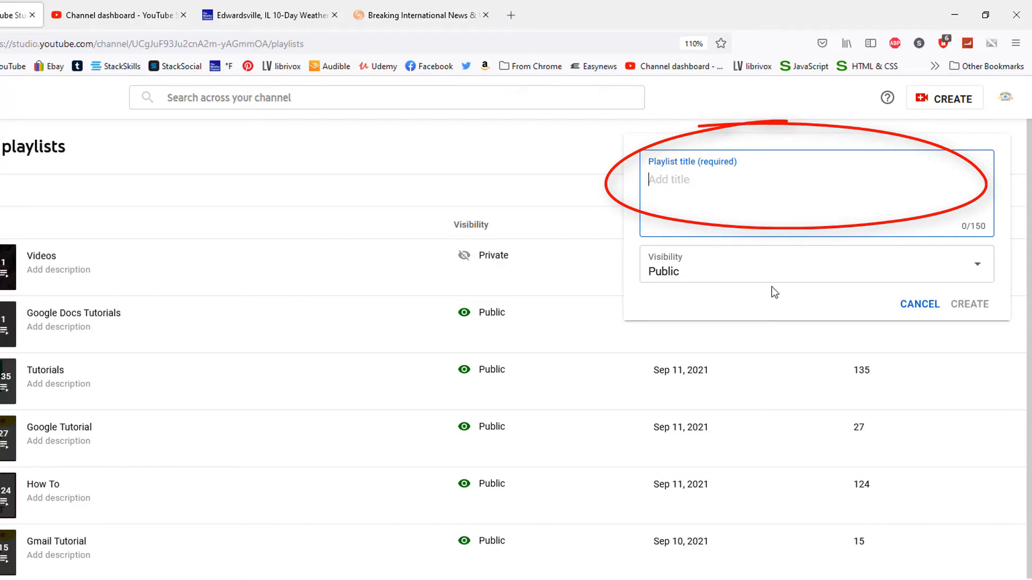
pyautogui.write('M')
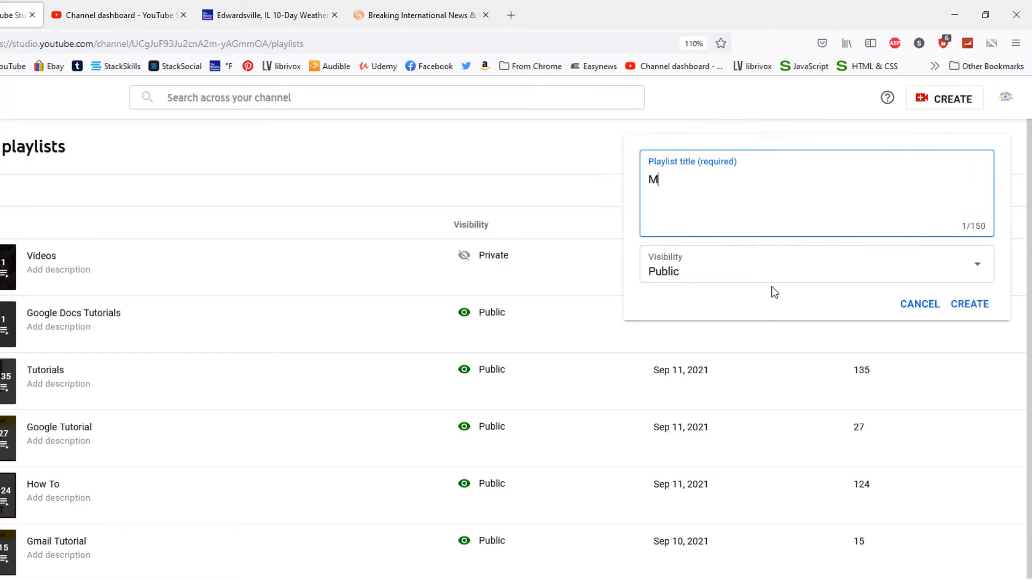
pyautogui.write('ore Videos')
pyautogui.click(970, 267)
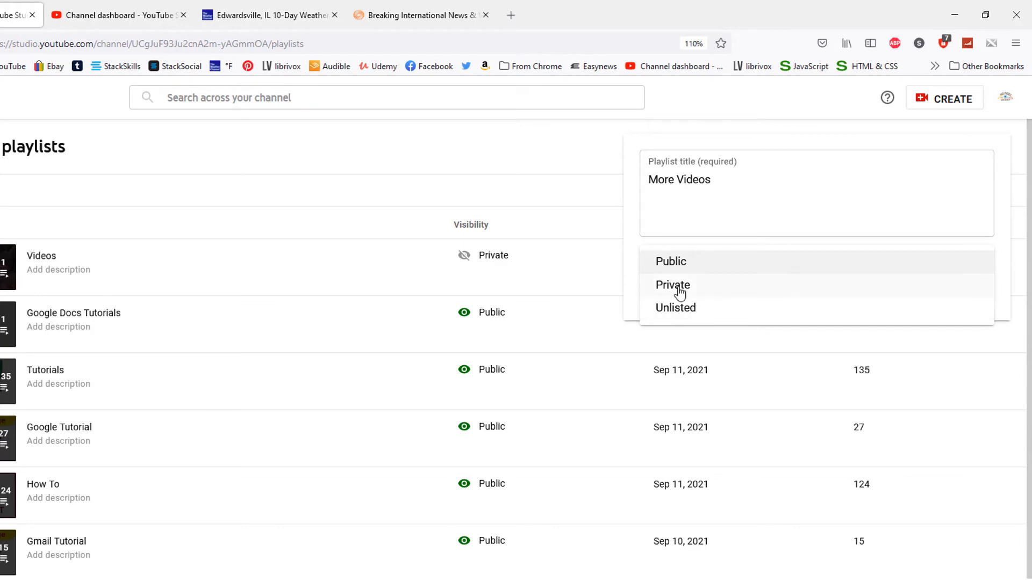
pyautogui.click(679, 288)
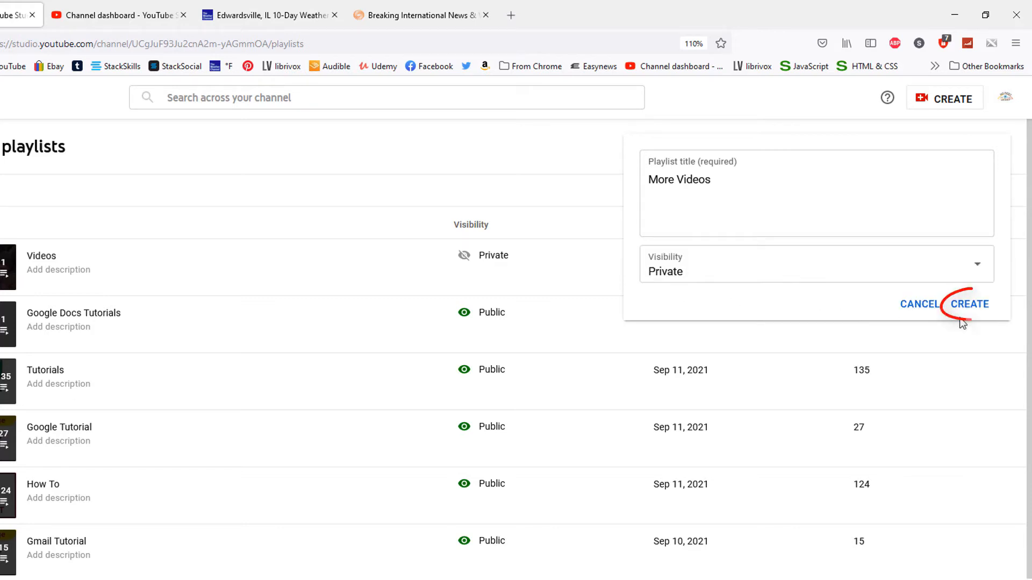
pyautogui.click(972, 306)
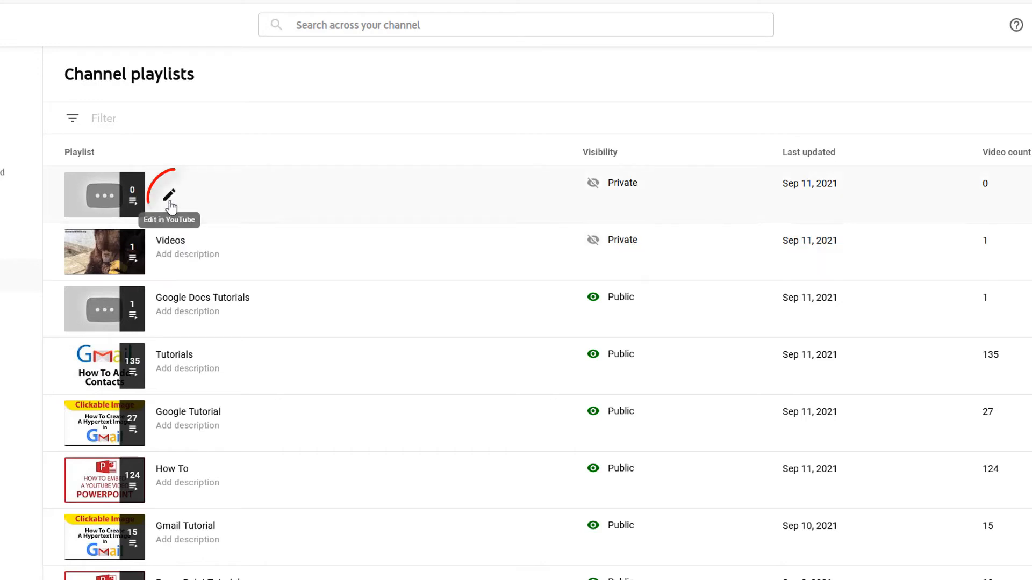
# Open the More Videos playlist for editing in YouTube, leaving its description empty
pyautogui.click(169, 198)
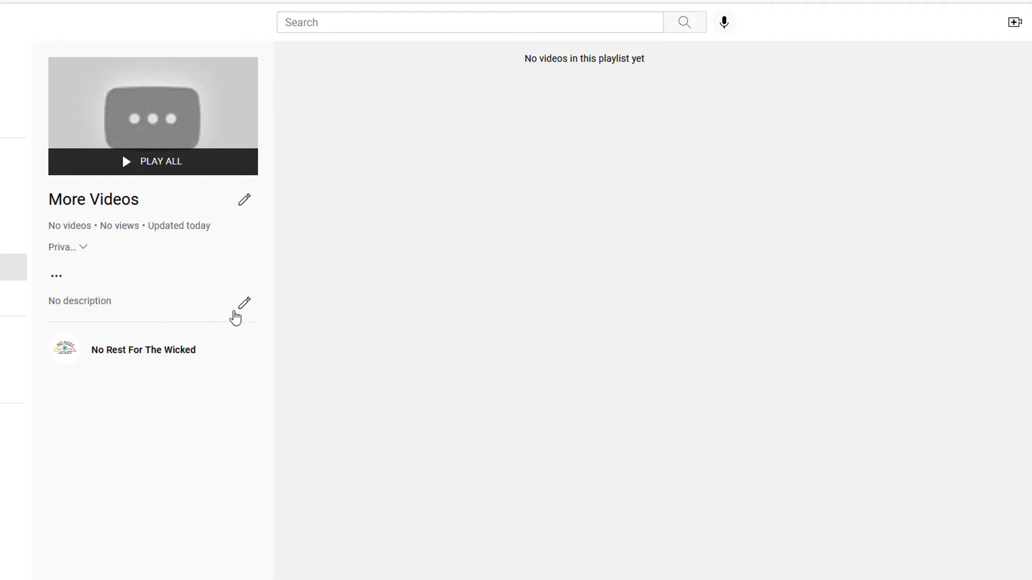
pyautogui.click(244, 305)
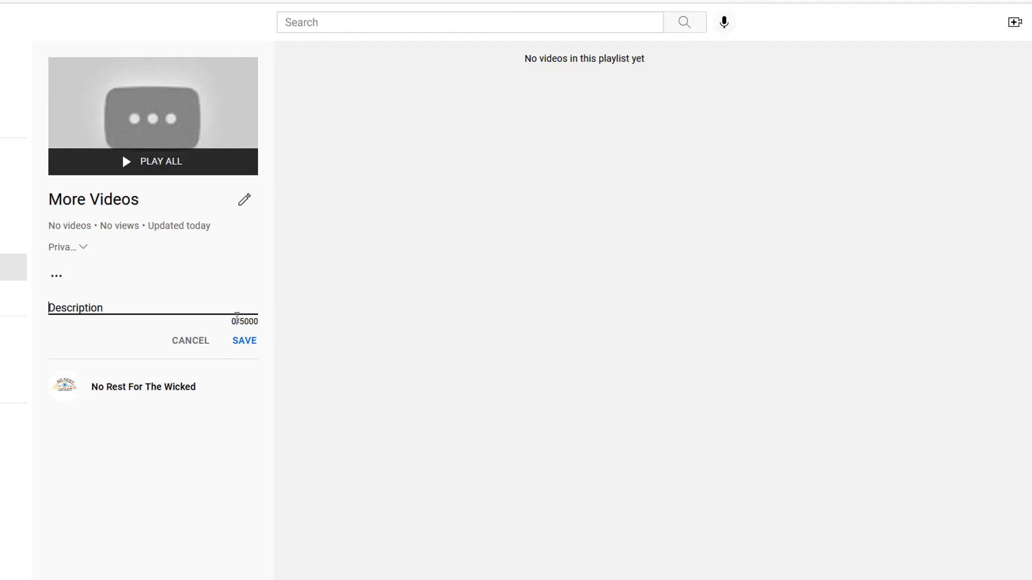
pyautogui.click(201, 345)
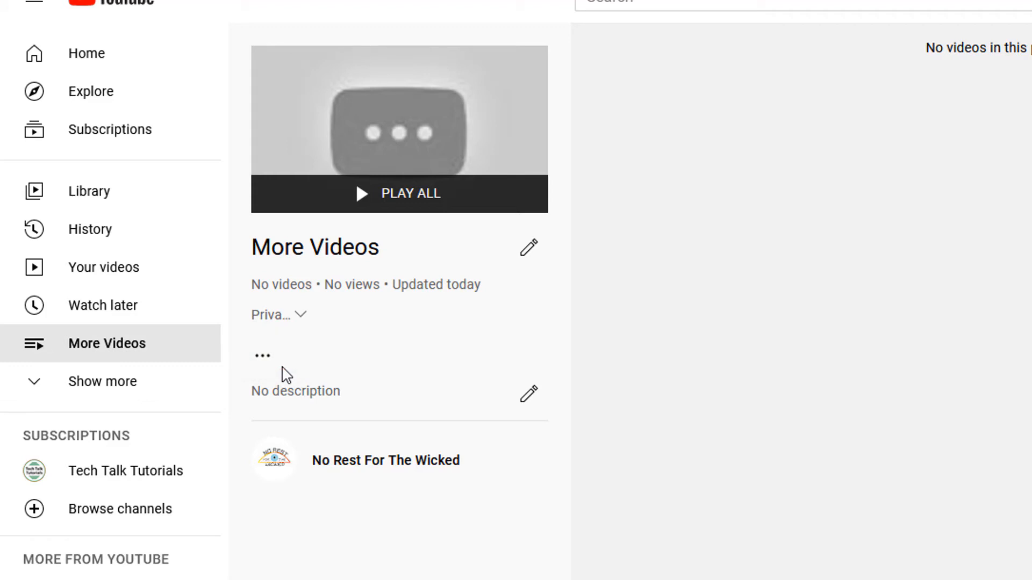
# Start adding videos to the More Videos playlist and show the channel's own YouTube videos to choose from
pyautogui.click(268, 357)
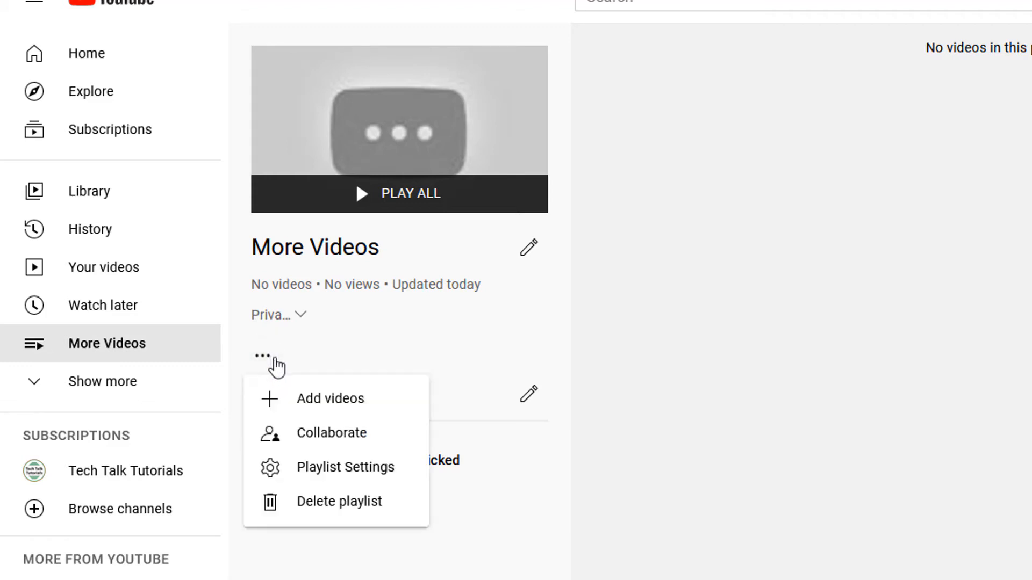
pyautogui.click(373, 402)
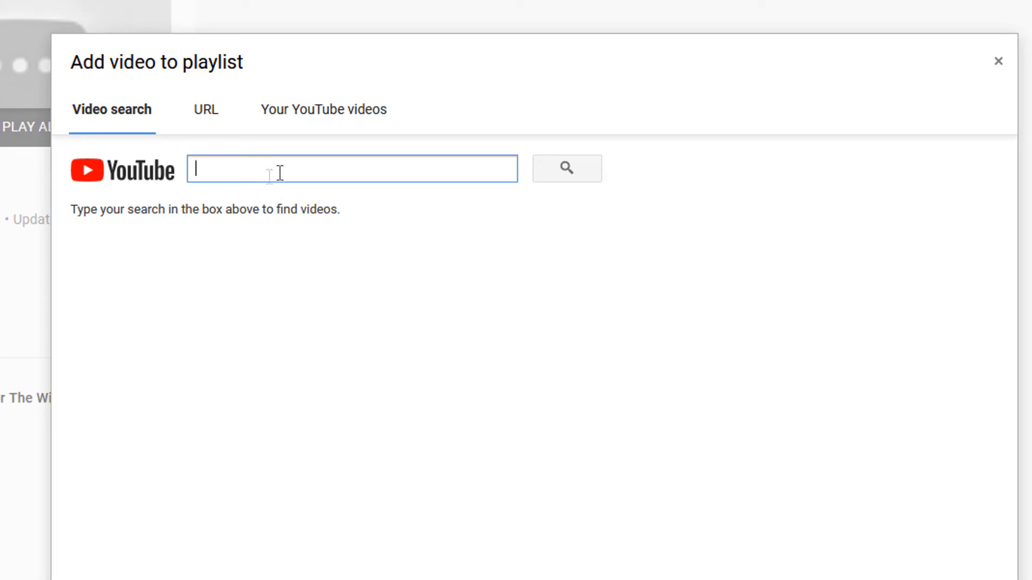
pyautogui.click(215, 120)
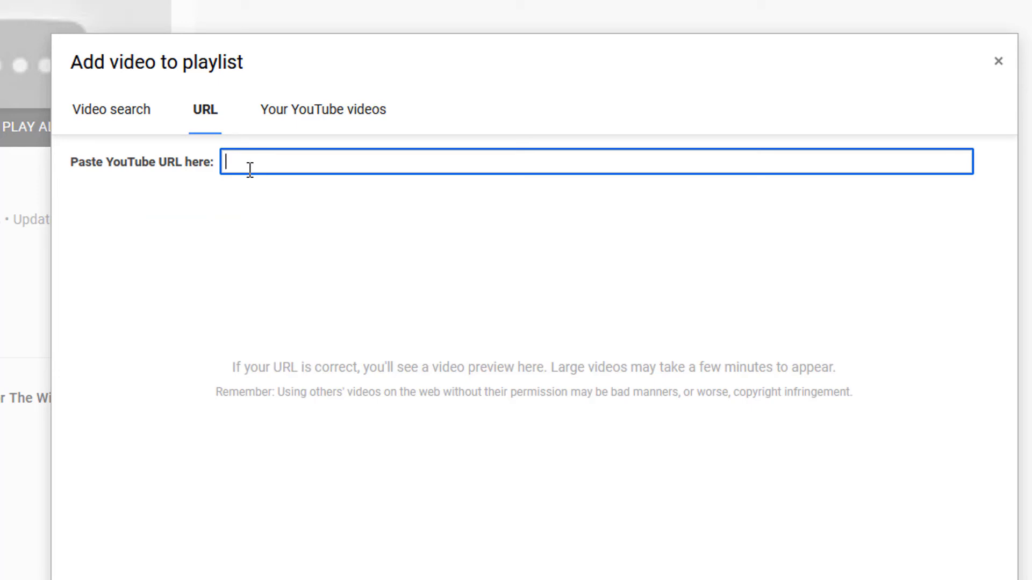
pyautogui.click(361, 128)
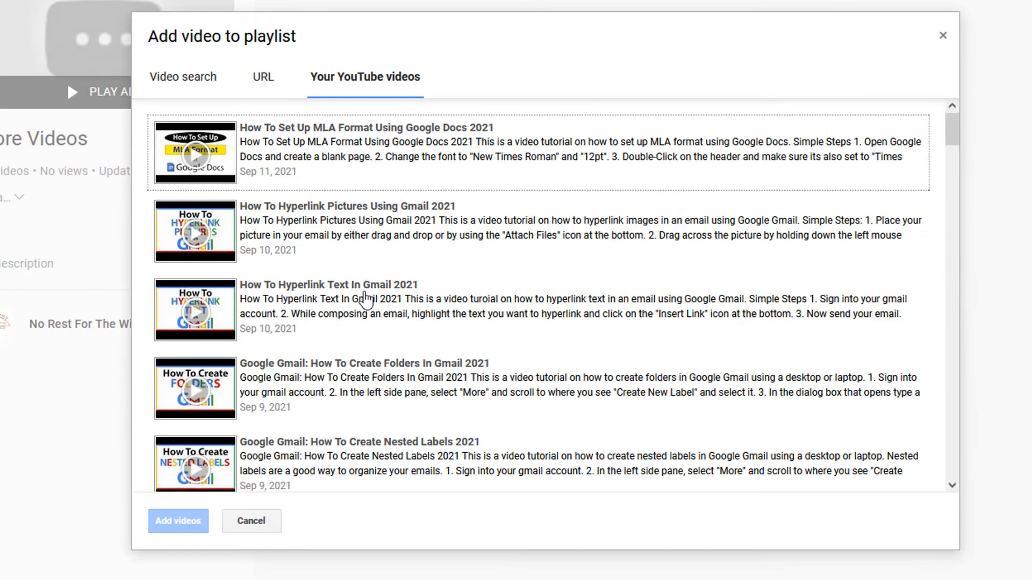
# Add own videos to the playlist, including those on rotating a PDF, Word MLA format, Chrome notifications and the Illustrator artboard background
pyautogui.scroll(-4, 365, 299)
pyautogui.scroll(-20, 365, 300)
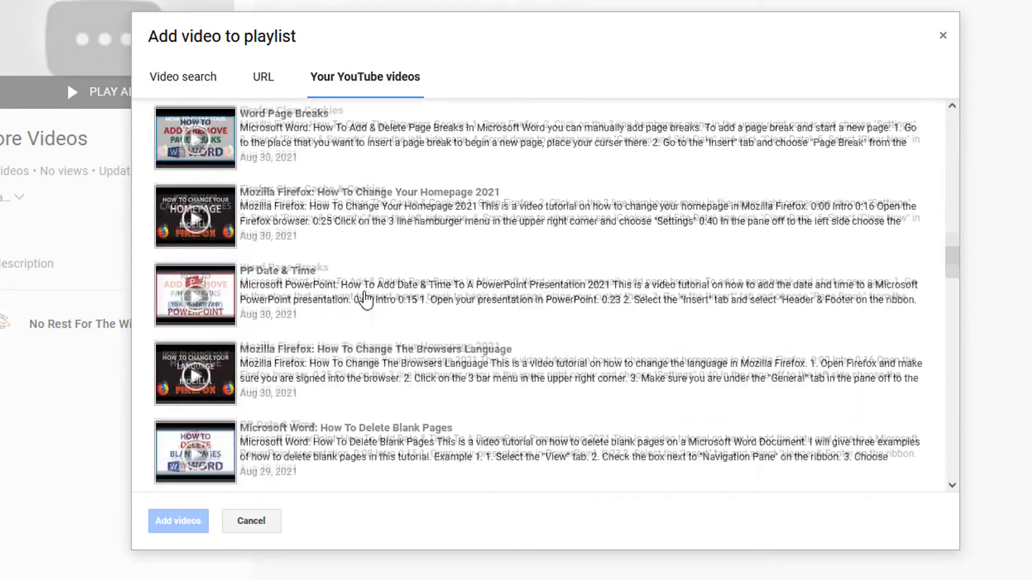
pyautogui.scroll(-15, 365, 299)
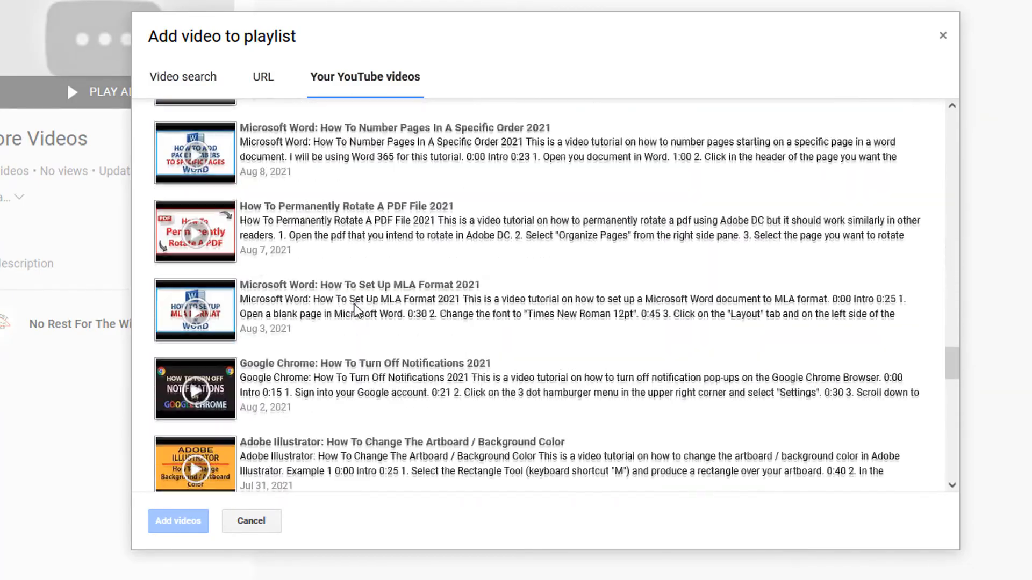
pyautogui.click(355, 304)
pyautogui.click(350, 240)
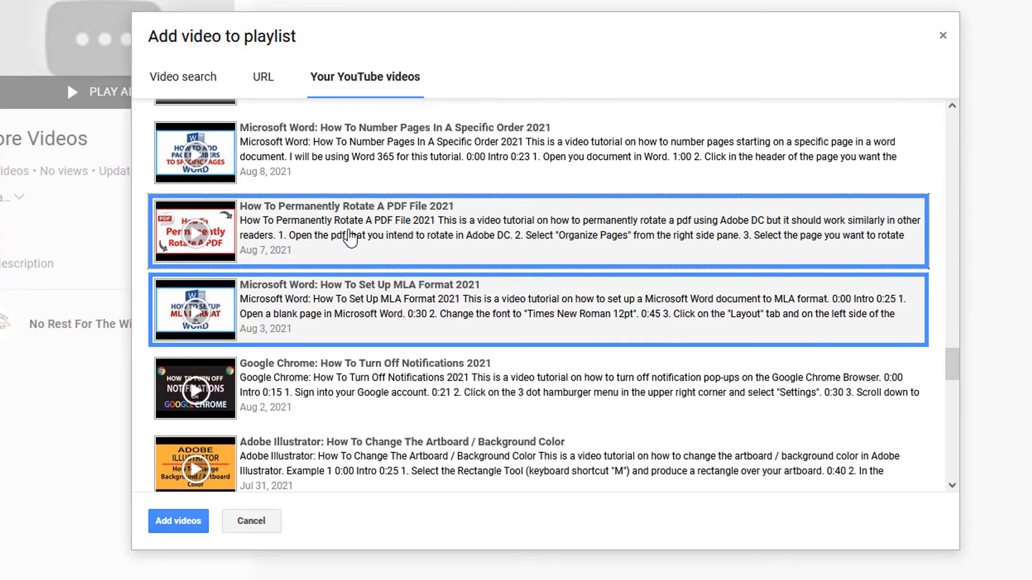
pyautogui.click(343, 408)
pyautogui.click(335, 454)
pyautogui.scroll(-5, 334, 446)
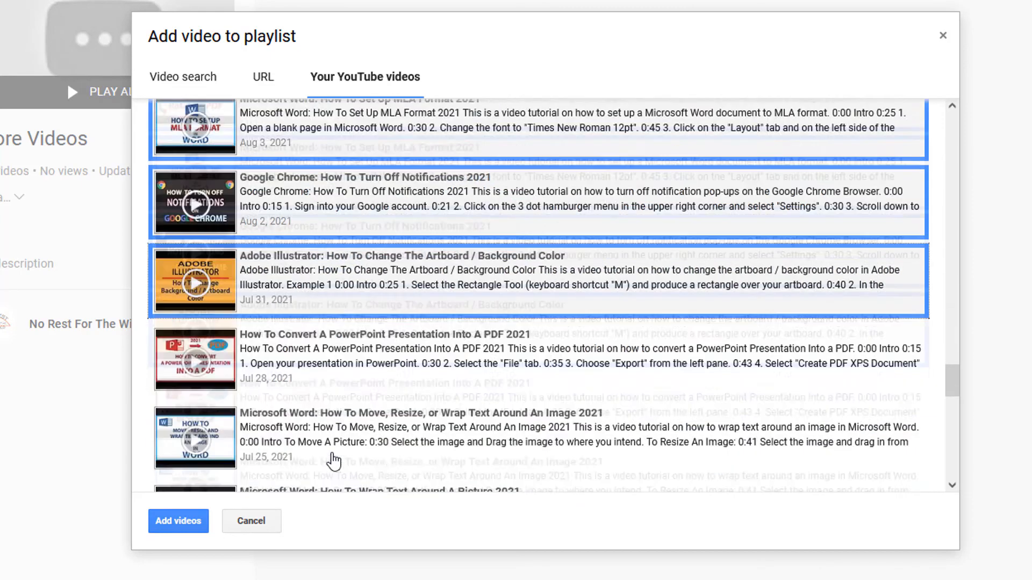
pyautogui.click(313, 296)
pyautogui.scroll(5, 313, 296)
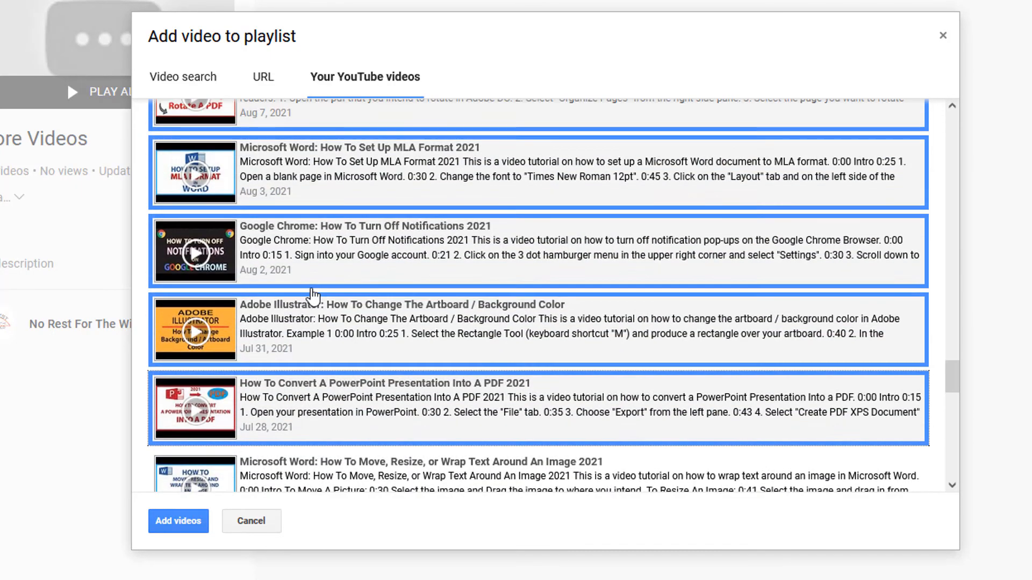
pyautogui.click(182, 524)
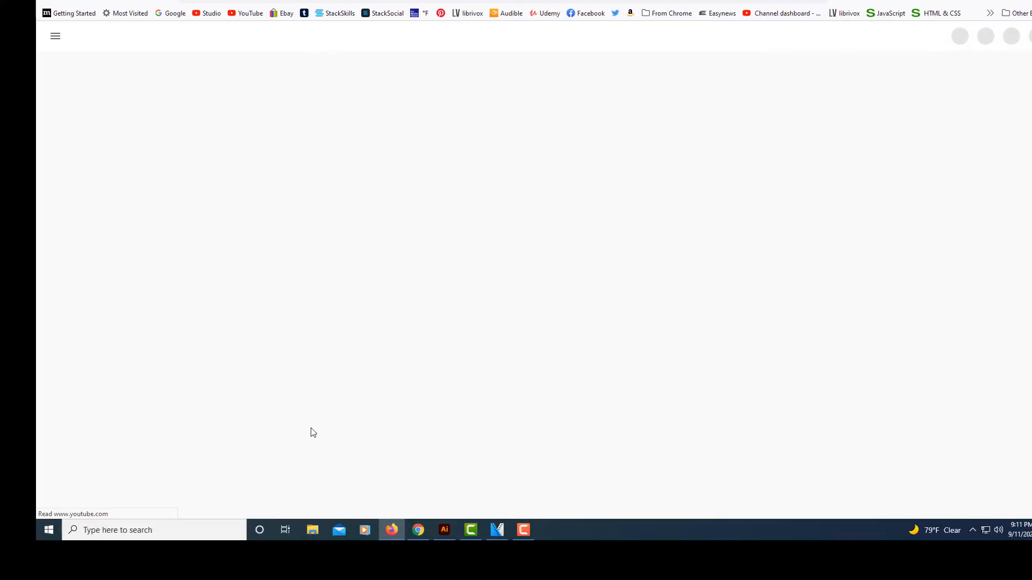